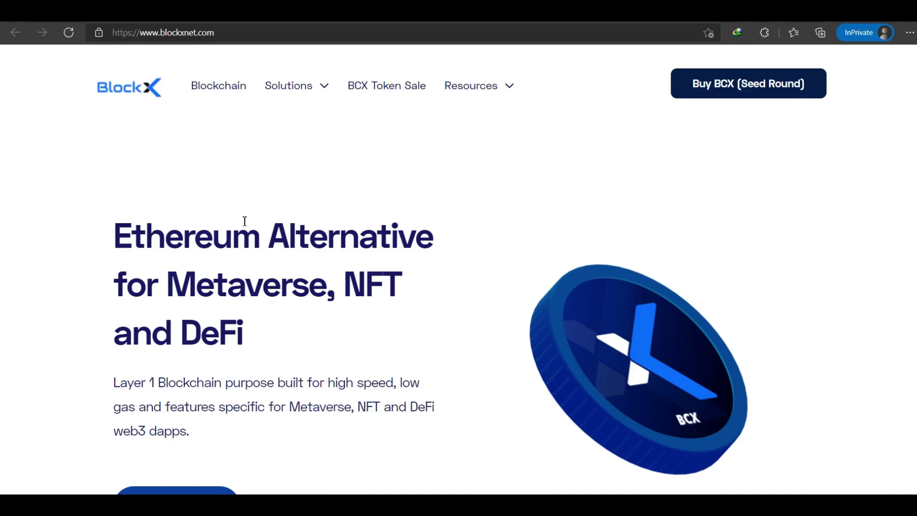
scroll(245, 222, down, 1)
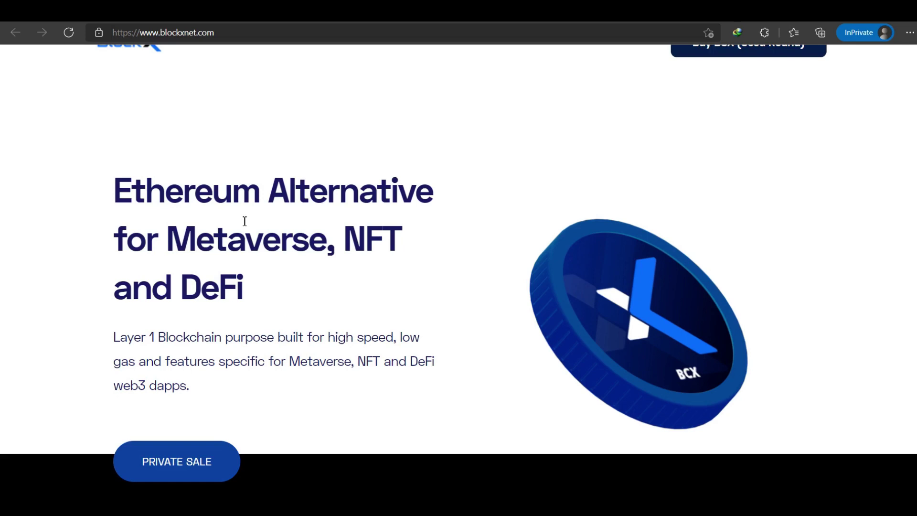
scroll(245, 222, down, 1)
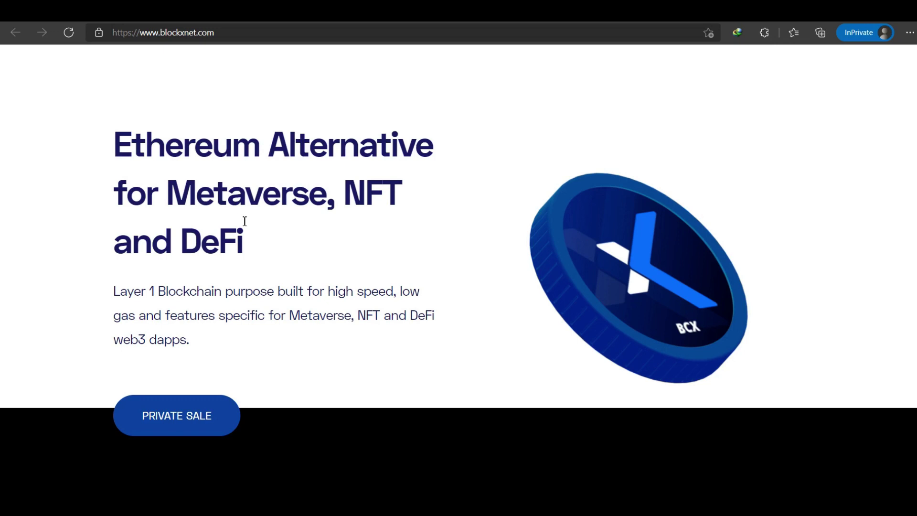
scroll(244, 222, down, 2)
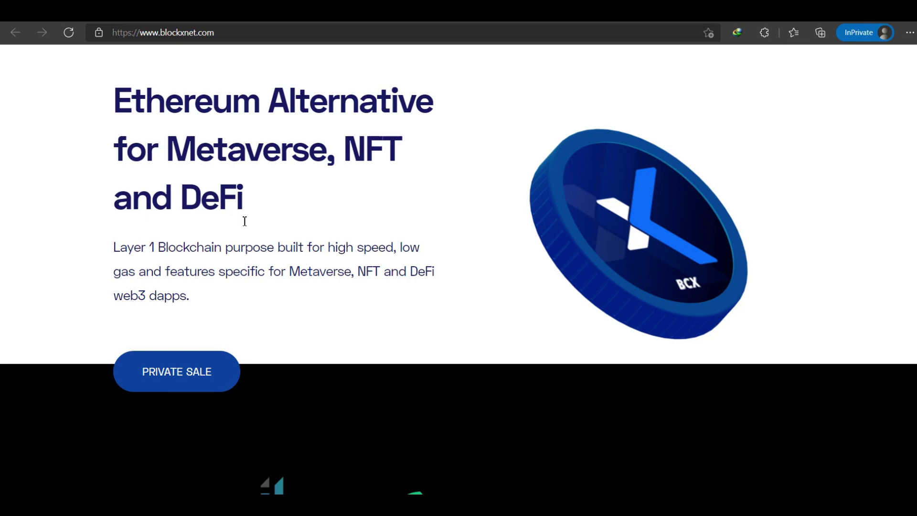
scroll(244, 221, down, 2)
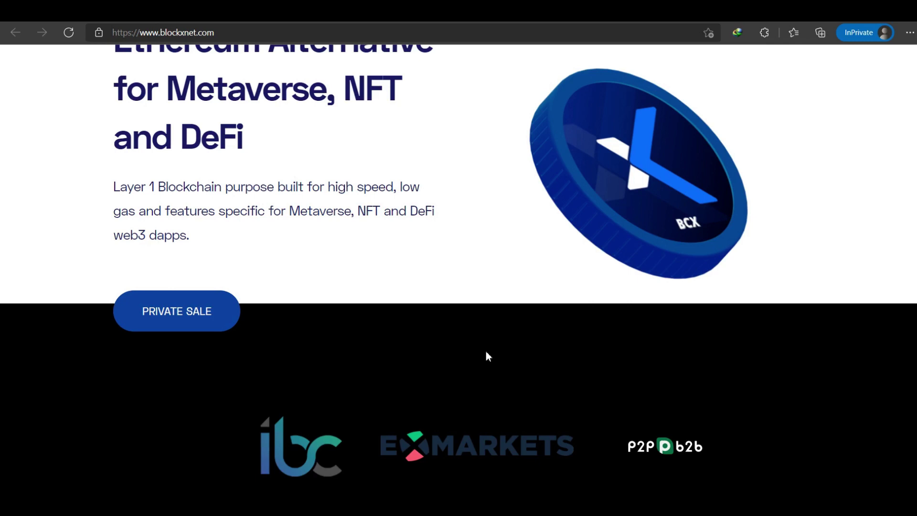
scroll(485, 350, down, 1)
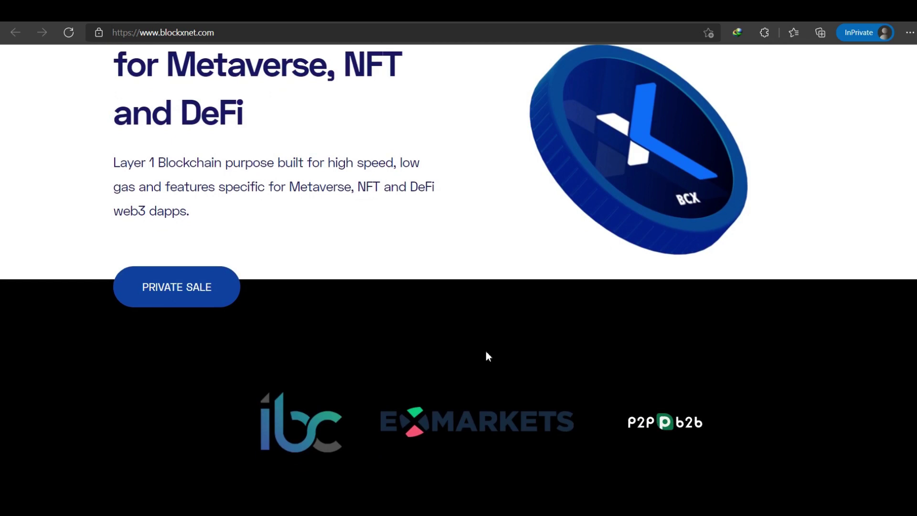
scroll(485, 350, down, 2)
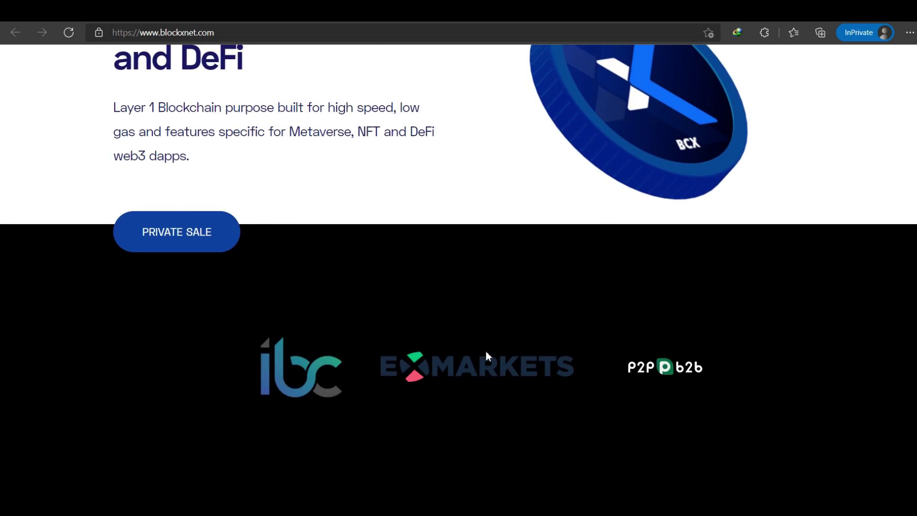
scroll(485, 351, down, 3)
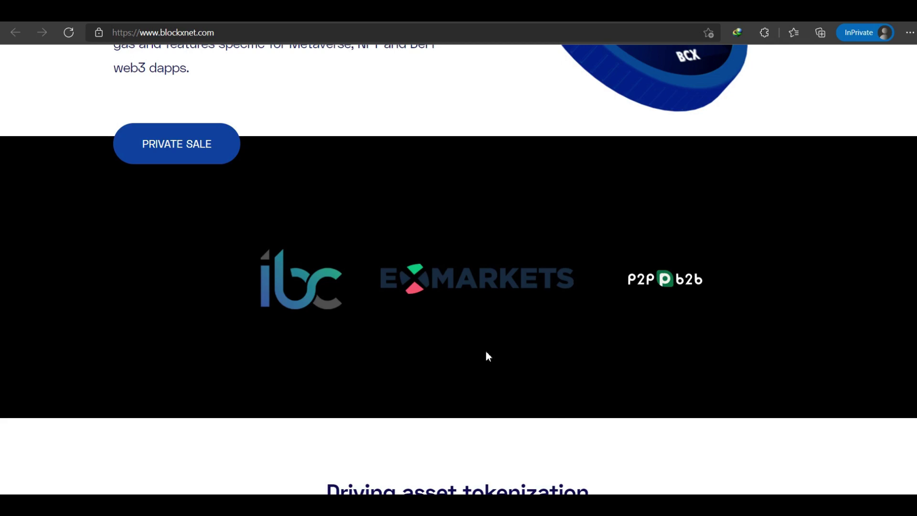
scroll(486, 350, down, 1)
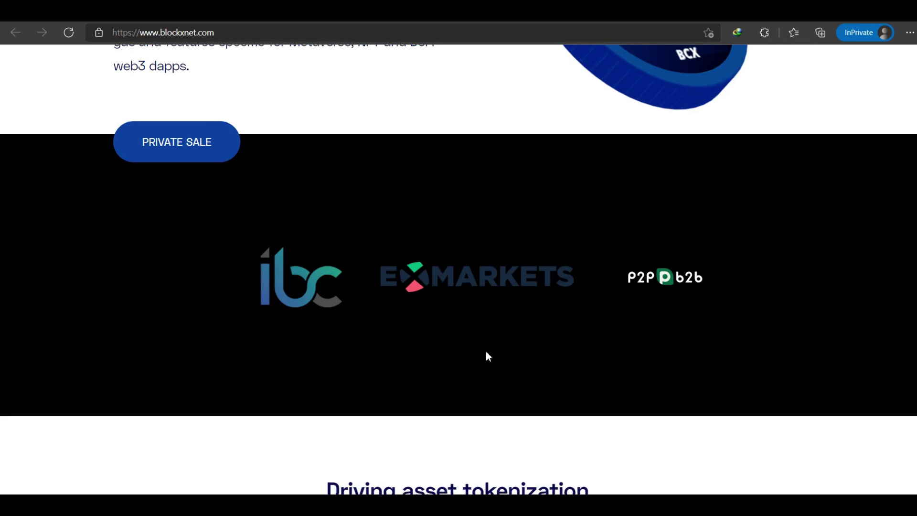
scroll(486, 351, down, 1)
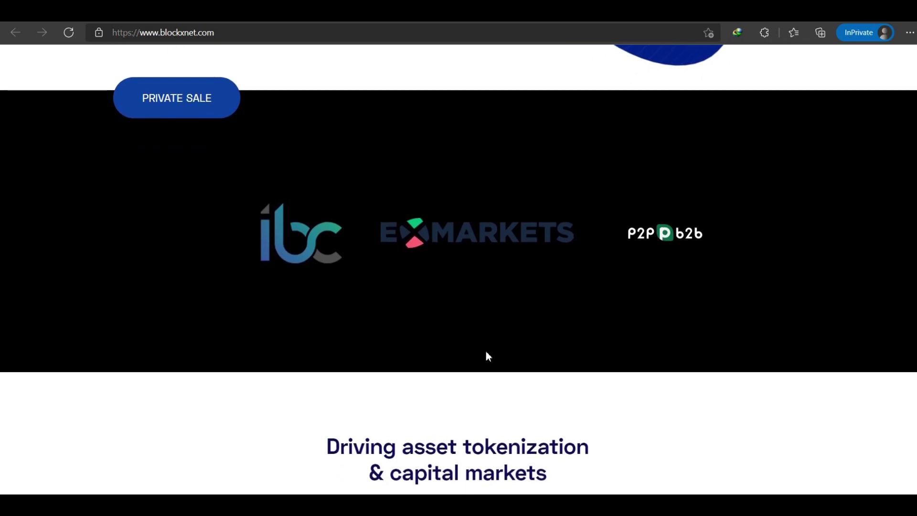
scroll(485, 351, down, 2)
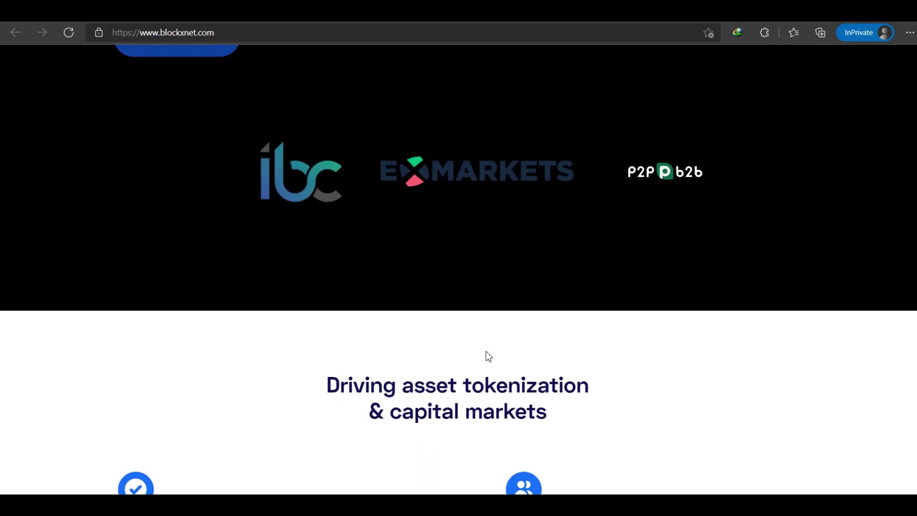
scroll(486, 357, down, 2)
scroll(486, 356, down, 1)
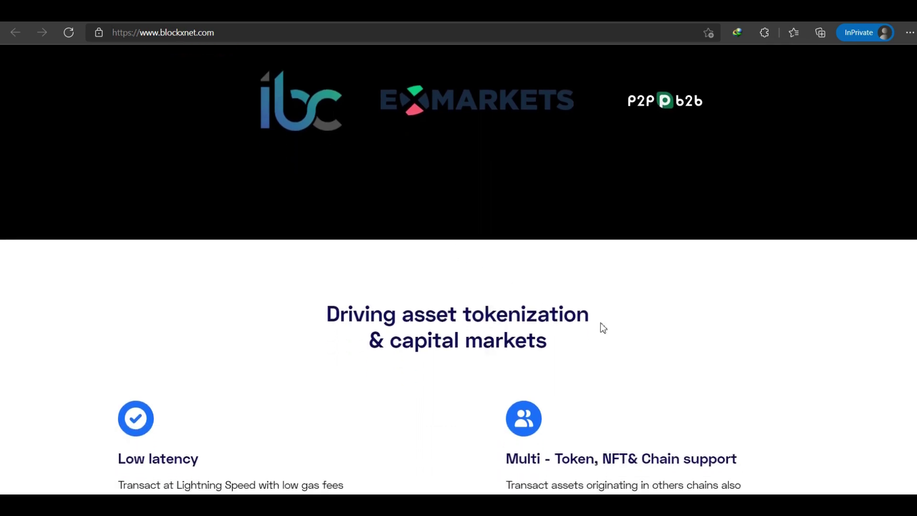
scroll(601, 323, down, 2)
scroll(601, 323, down, 2)
scroll(601, 323, down, 1)
scroll(601, 323, down, 2)
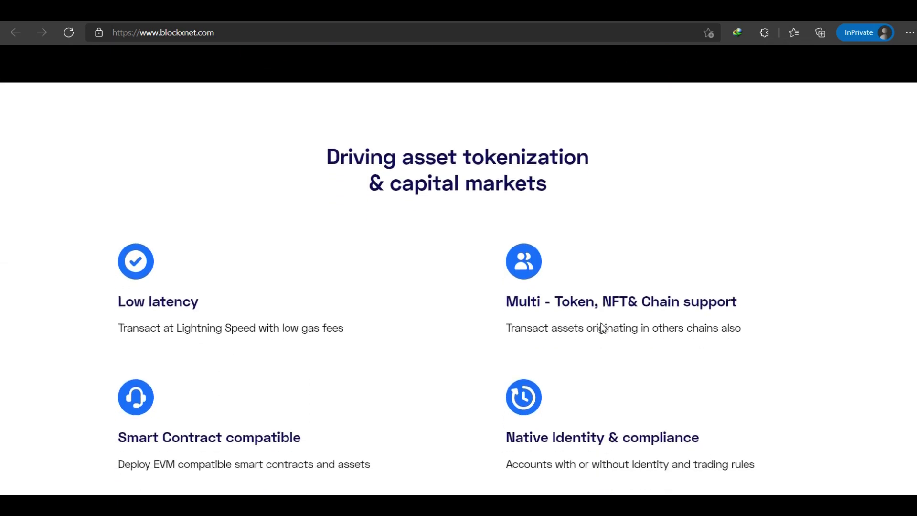
scroll(601, 322, down, 1)
scroll(601, 323, down, 1)
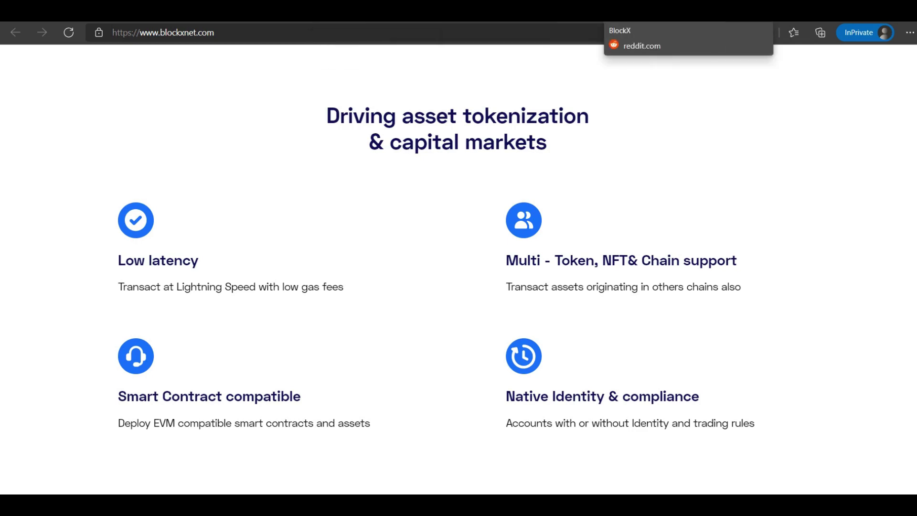
Switch to the r/BlockX subreddit page and read down to the 'Nice platform' post.
click(648, 32)
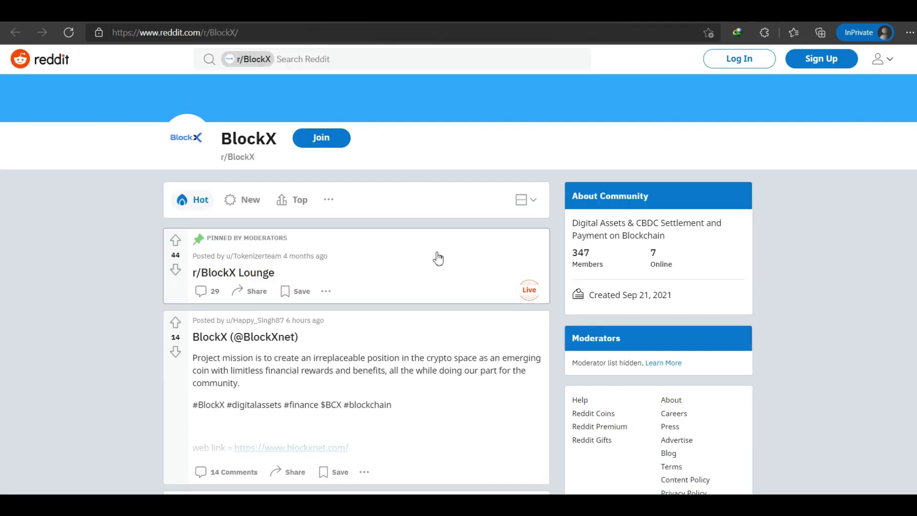
scroll(437, 259, down, 2)
scroll(481, 264, down, 2)
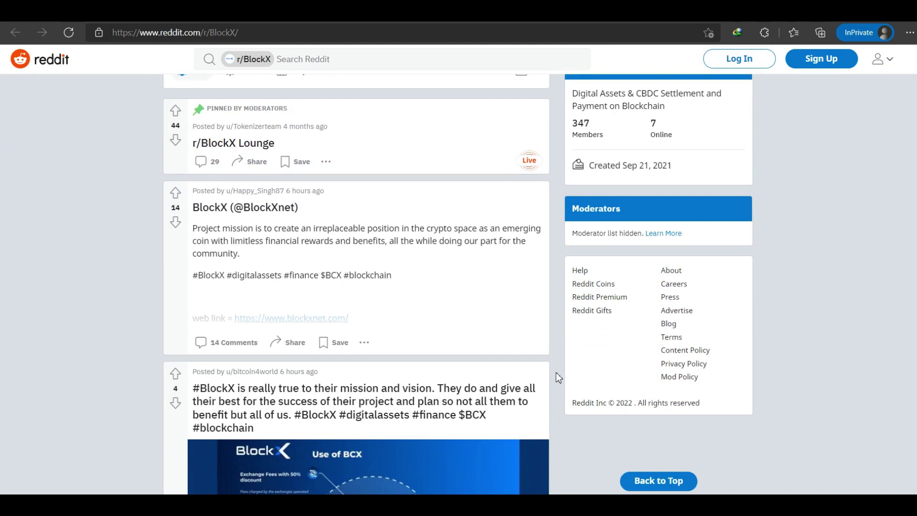
scroll(556, 373, down, 1)
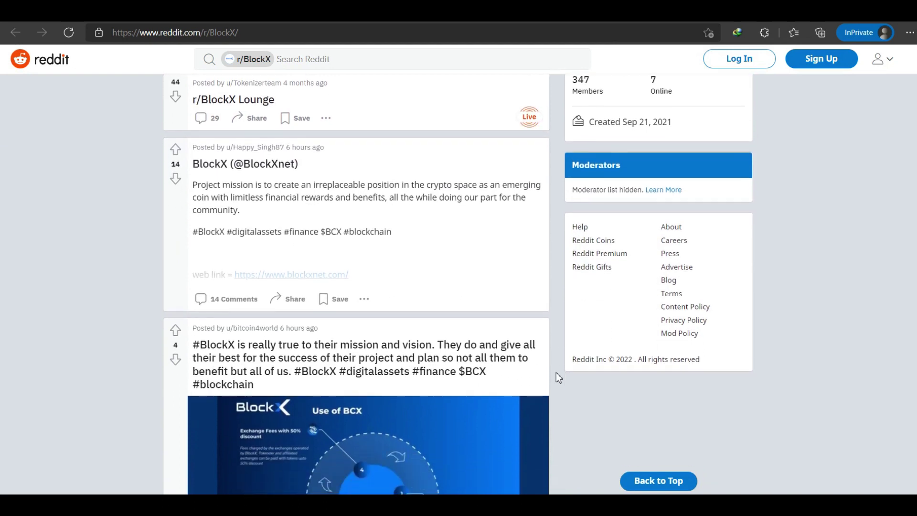
scroll(556, 372, down, 1)
scroll(557, 372, down, 1)
scroll(557, 371, down, 1)
scroll(557, 371, down, 2)
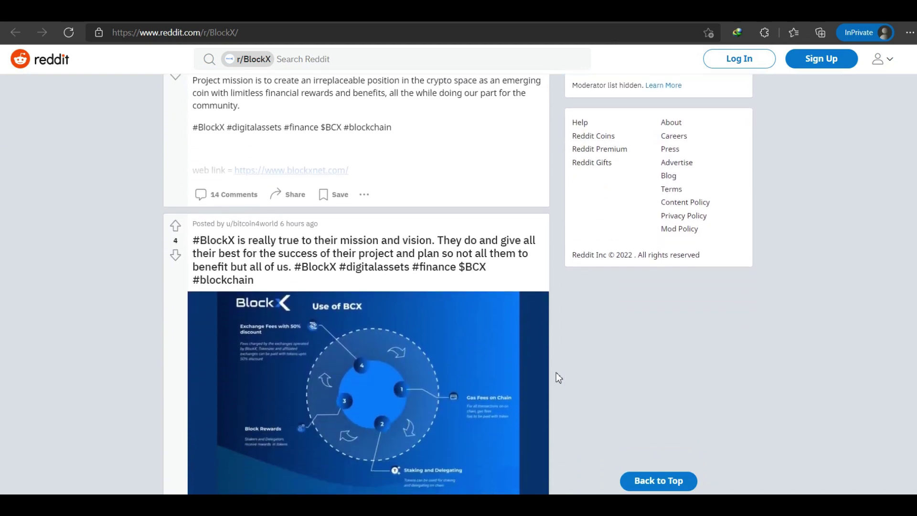
scroll(557, 372, down, 2)
scroll(557, 373, down, 1)
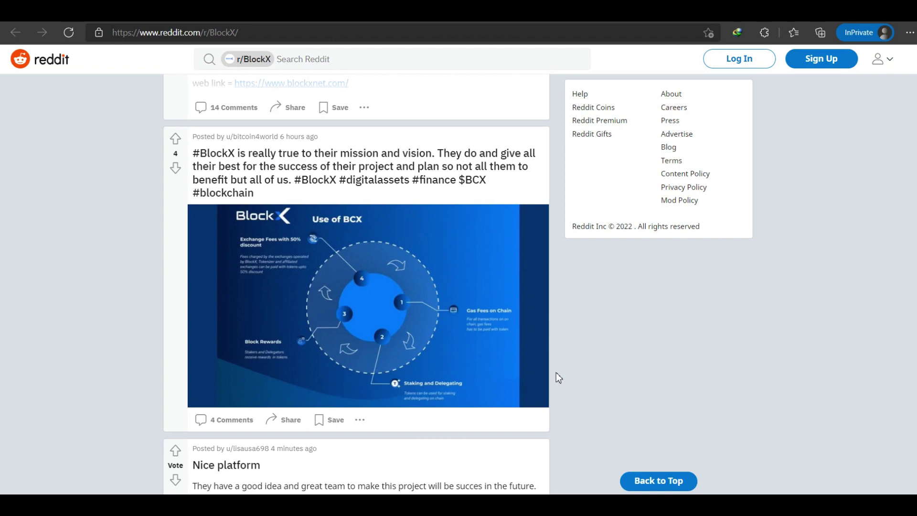
scroll(556, 372, down, 1)
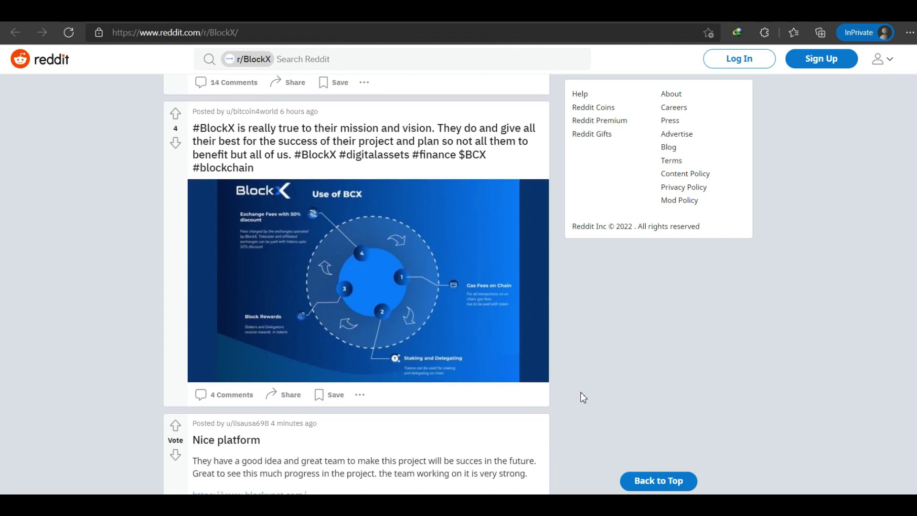
scroll(580, 392, down, 1)
scroll(581, 393, down, 1)
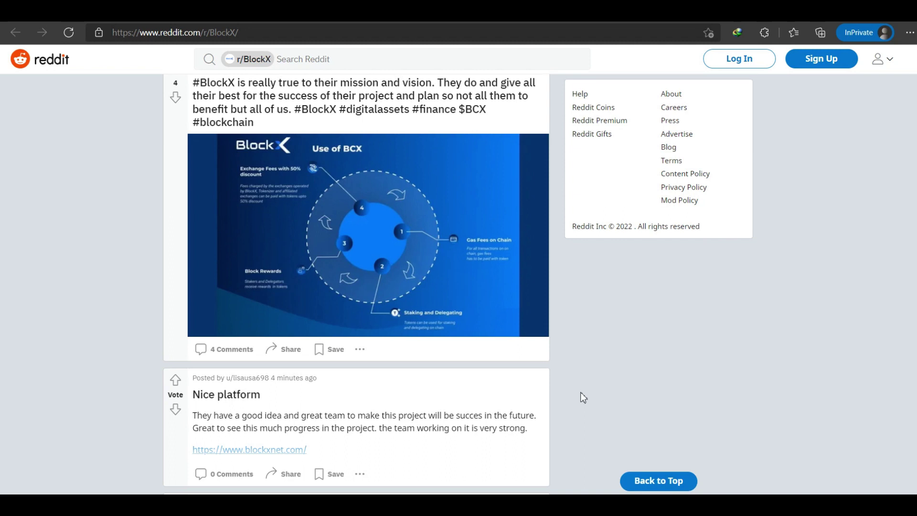
scroll(582, 397, down, 1)
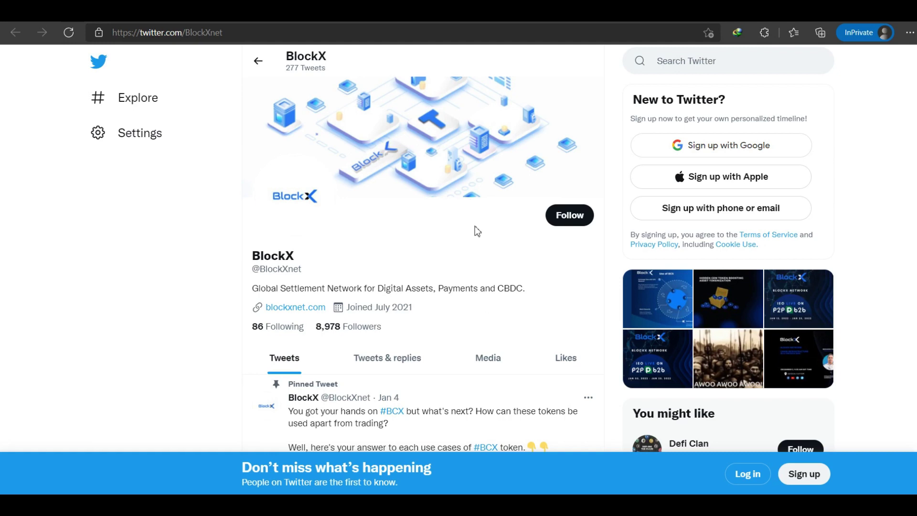
scroll(477, 231, down, 1)
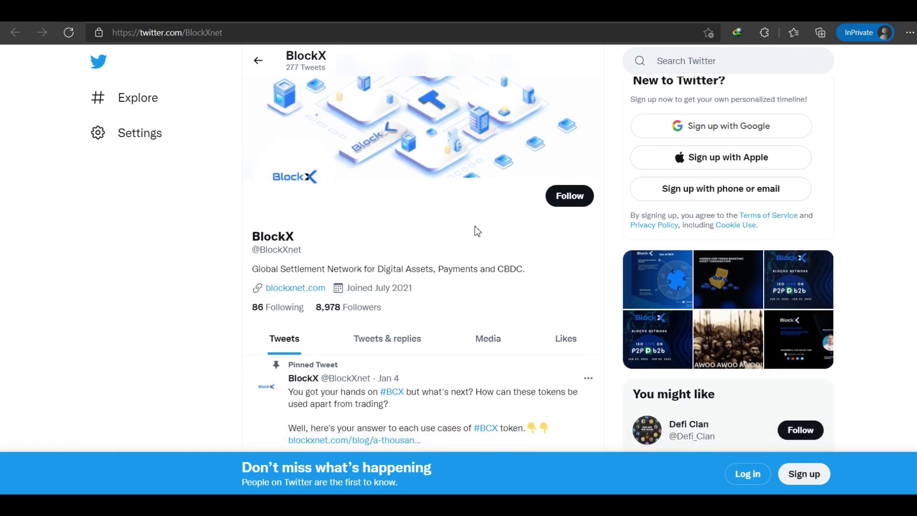
scroll(478, 231, down, 1)
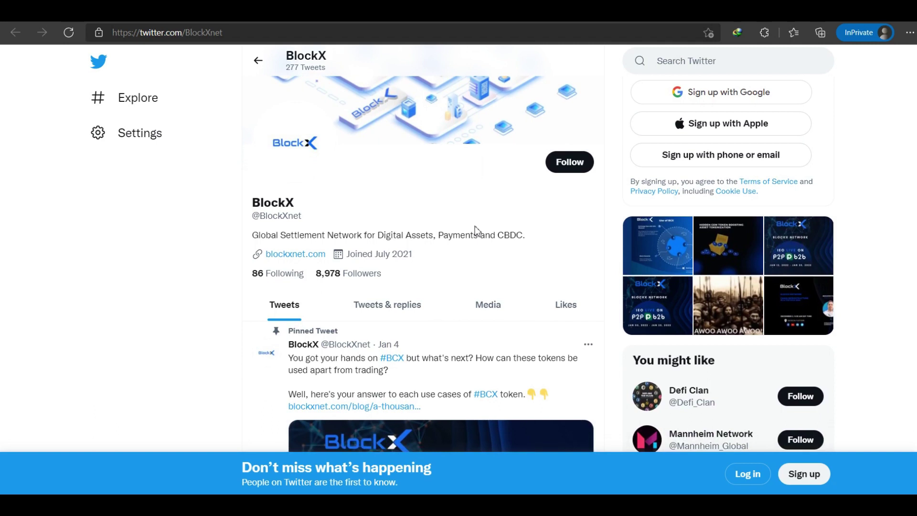
scroll(477, 231, down, 2)
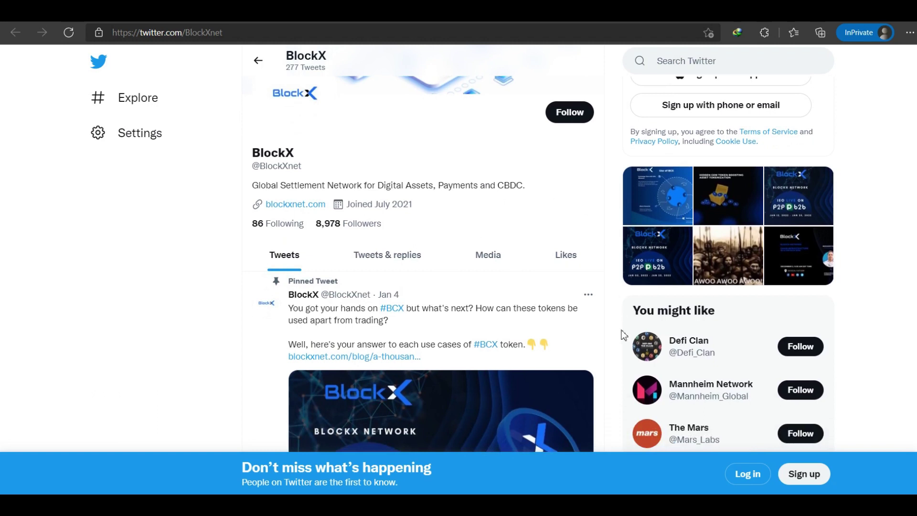
scroll(622, 334, down, 3)
scroll(622, 333, down, 2)
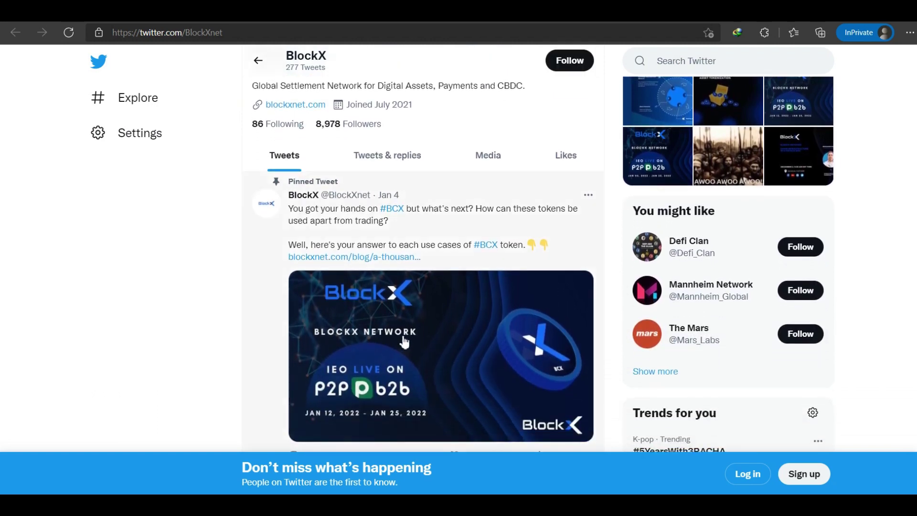
scroll(432, 333, down, 2)
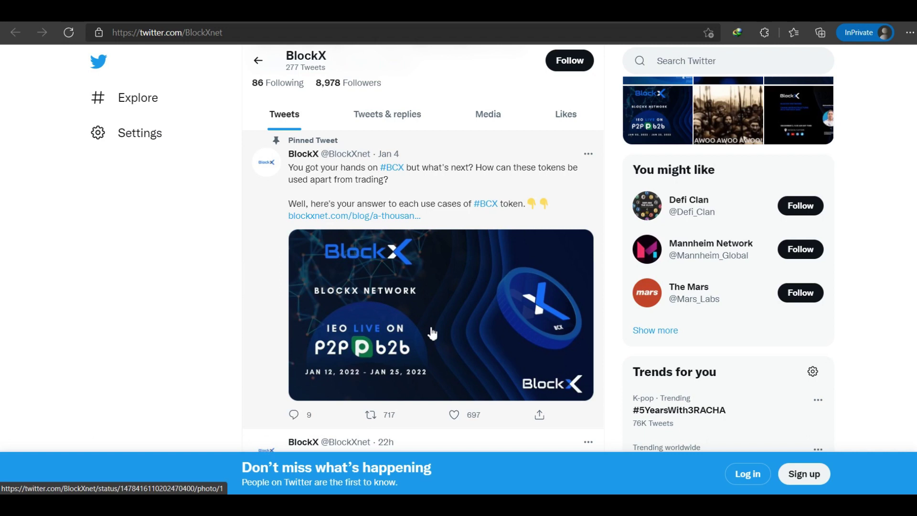
scroll(433, 332, down, 2)
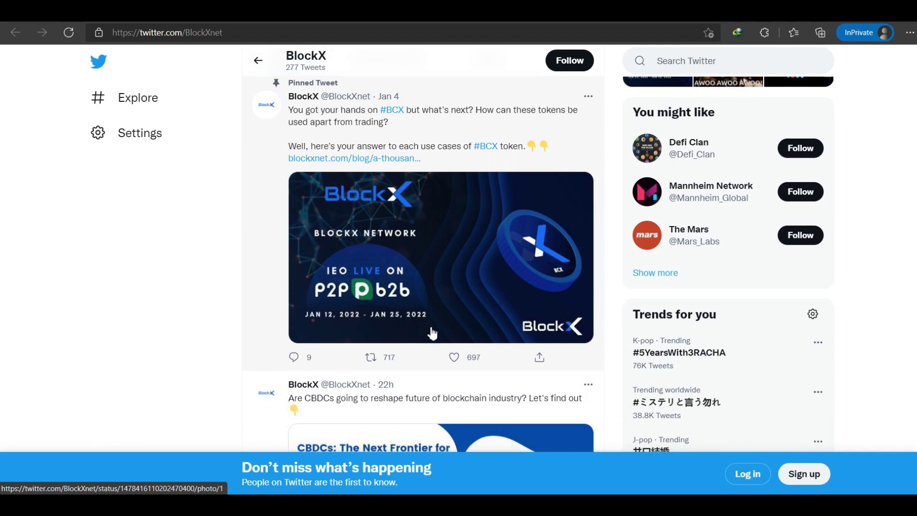
scroll(433, 332, down, 3)
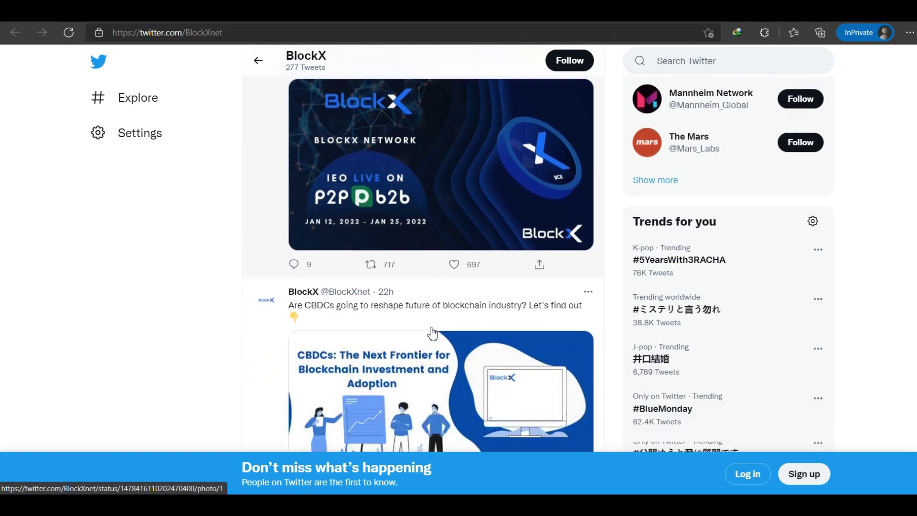
scroll(432, 333, down, 2)
scroll(433, 333, down, 1)
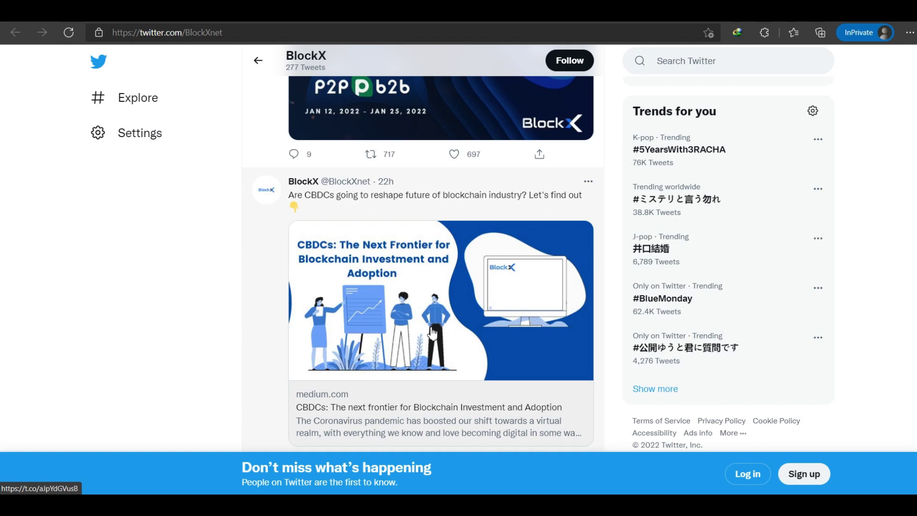
scroll(432, 333, down, 4)
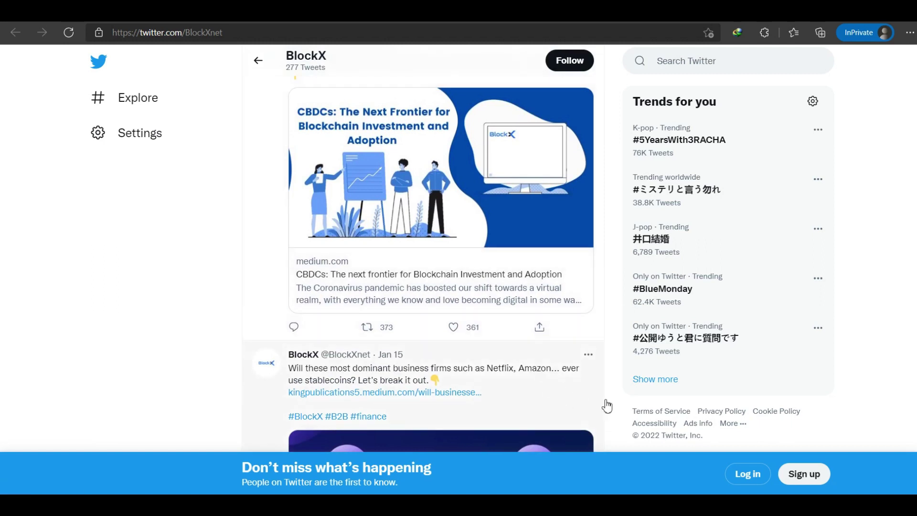
scroll(615, 413, down, 2)
scroll(615, 414, down, 2)
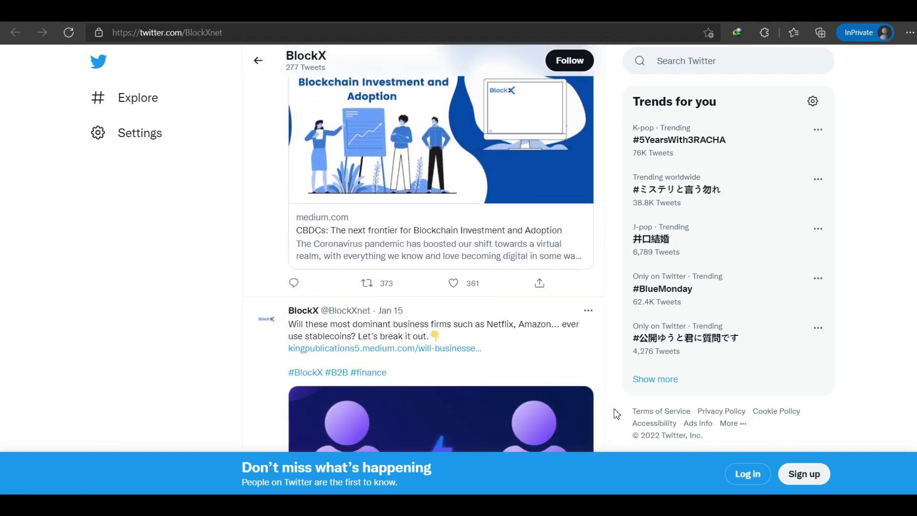
scroll(615, 414, down, 2)
scroll(615, 414, down, 2)
scroll(615, 413, down, 1)
scroll(616, 413, down, 1)
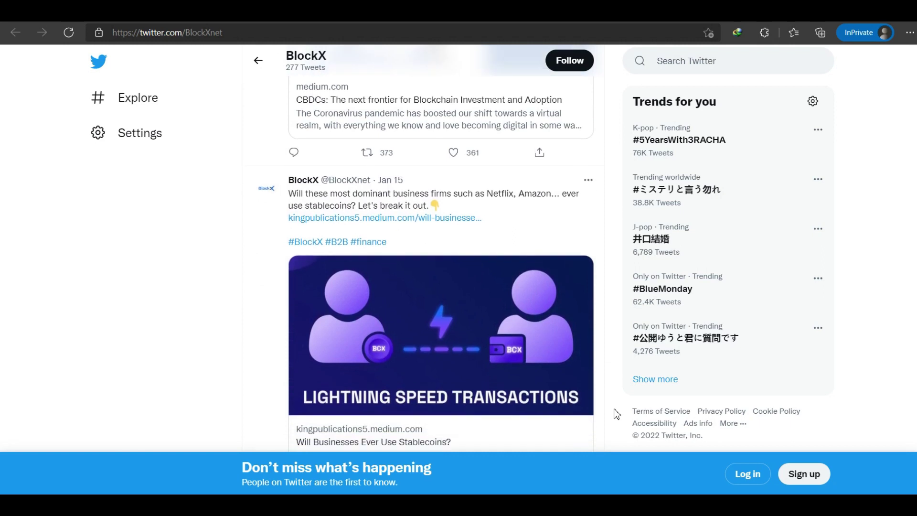
scroll(615, 414, down, 1)
scroll(615, 413, down, 1)
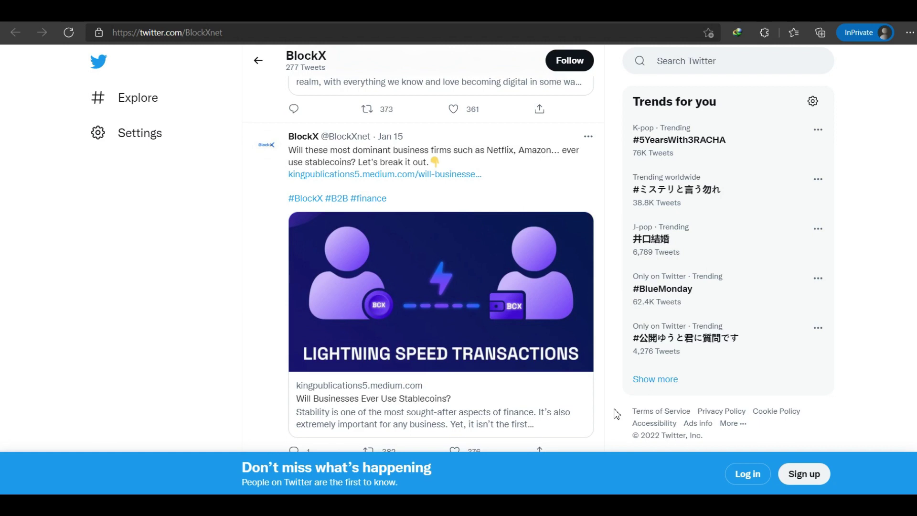
scroll(615, 413, down, 1)
scroll(615, 413, down, 1)
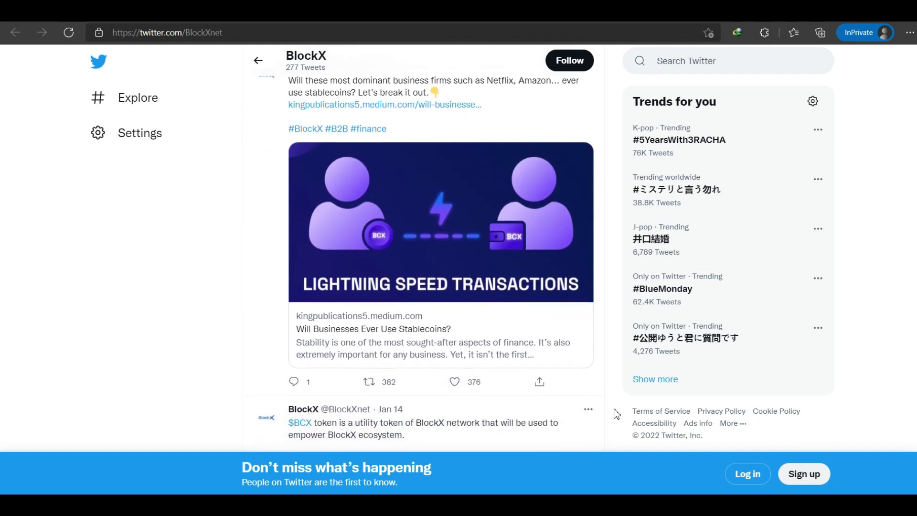
scroll(615, 414, down, 1)
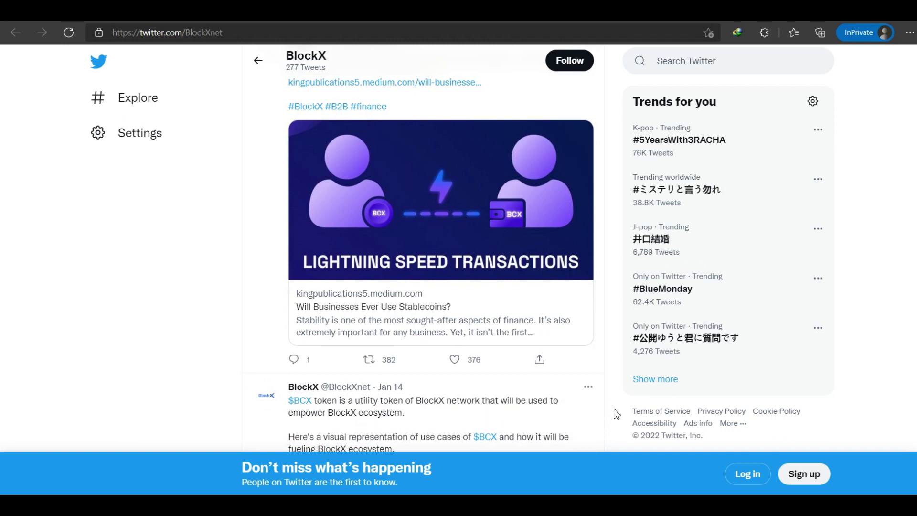
scroll(616, 414, down, 1)
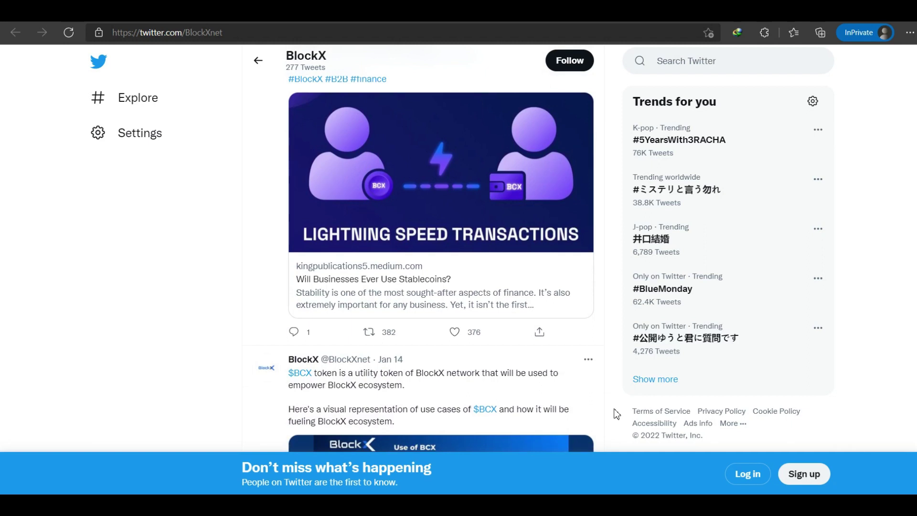
scroll(615, 414, down, 1)
scroll(615, 414, down, 2)
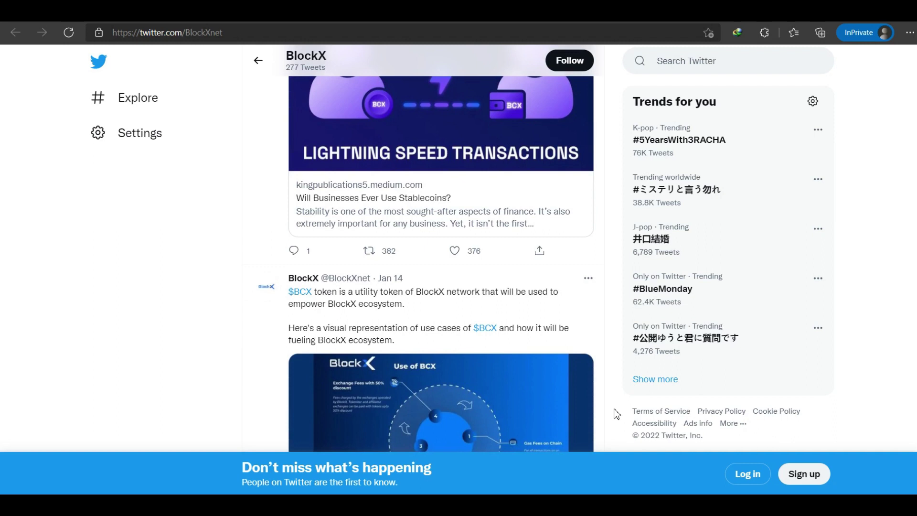
scroll(615, 413, down, 1)
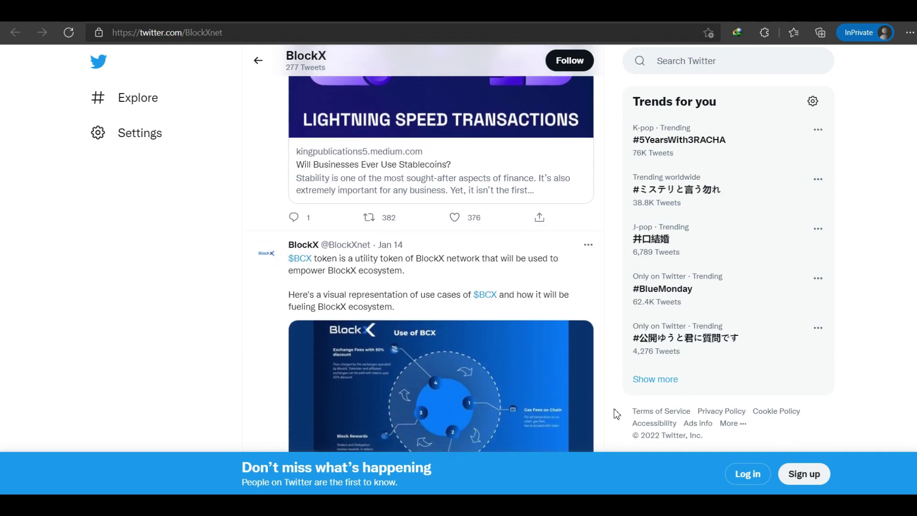